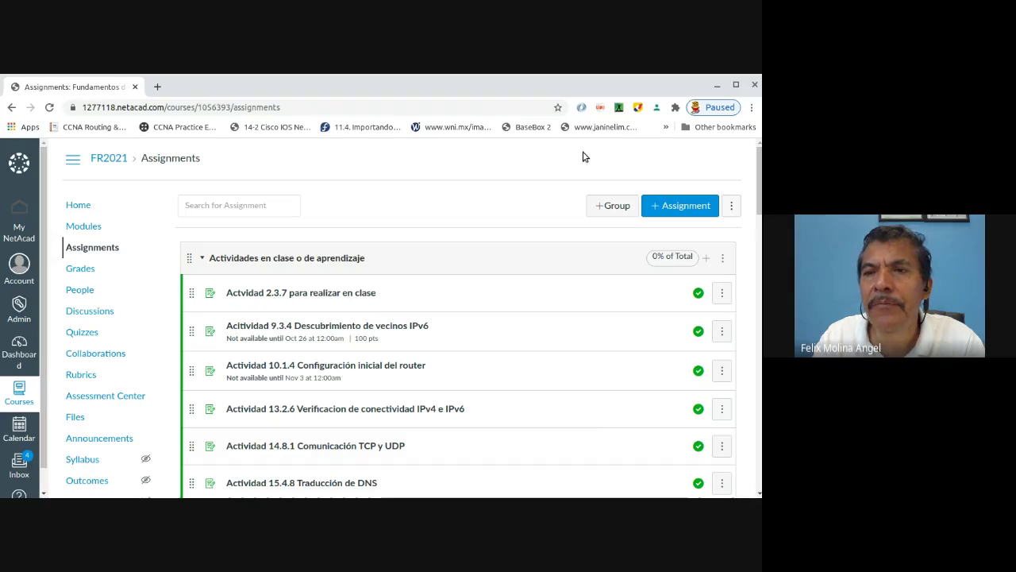
Open the Modules 1 - 3: Basic Network Connectivity and Communications Exam and start creating an advanced activation.
scroll(739, 174, down, 3)
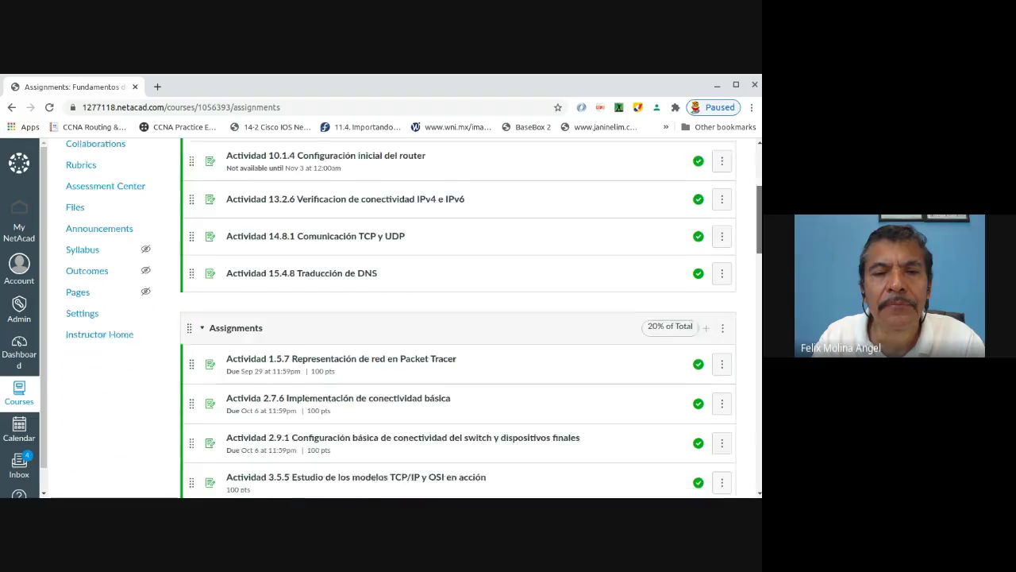
scroll(459, 317, down, 5)
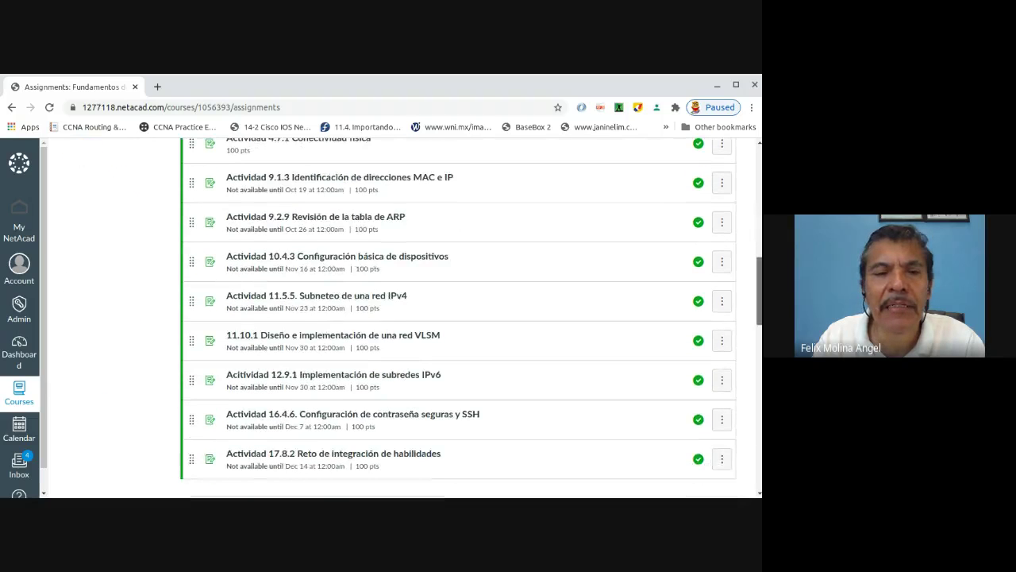
scroll(459, 318, down, 3)
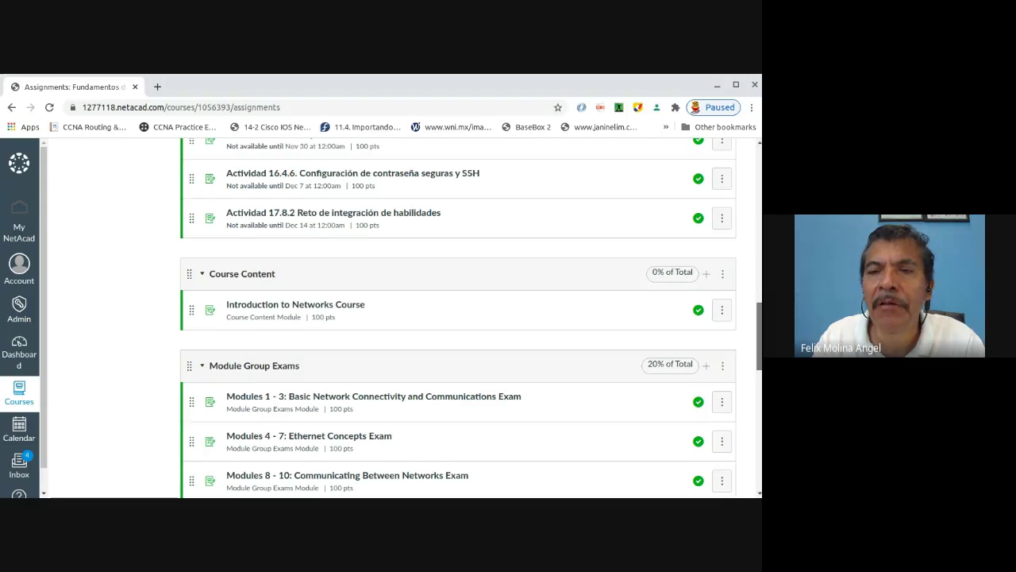
scroll(459, 317, down, 2)
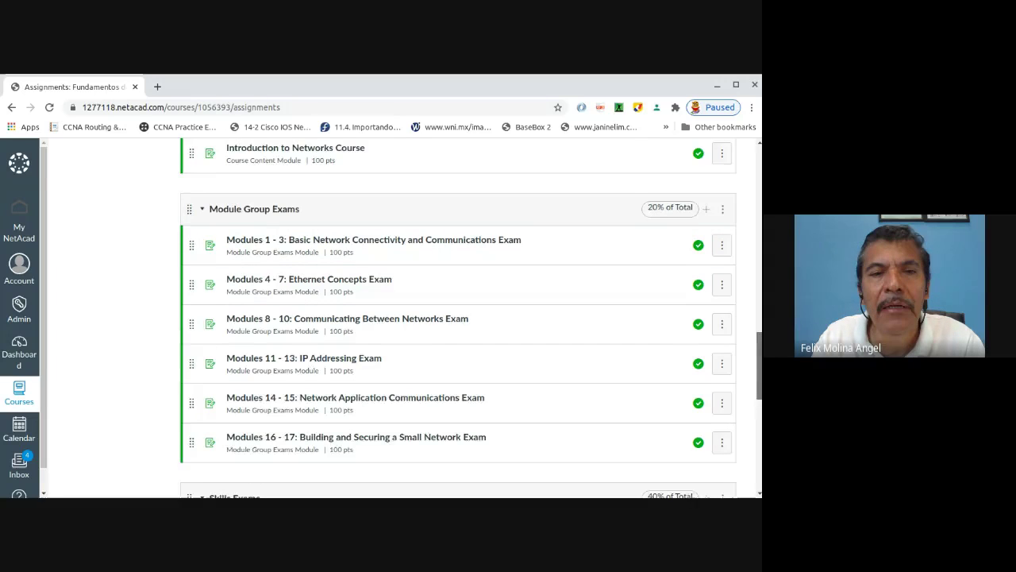
scroll(758, 346, down, 1)
scroll(758, 346, up, 2)
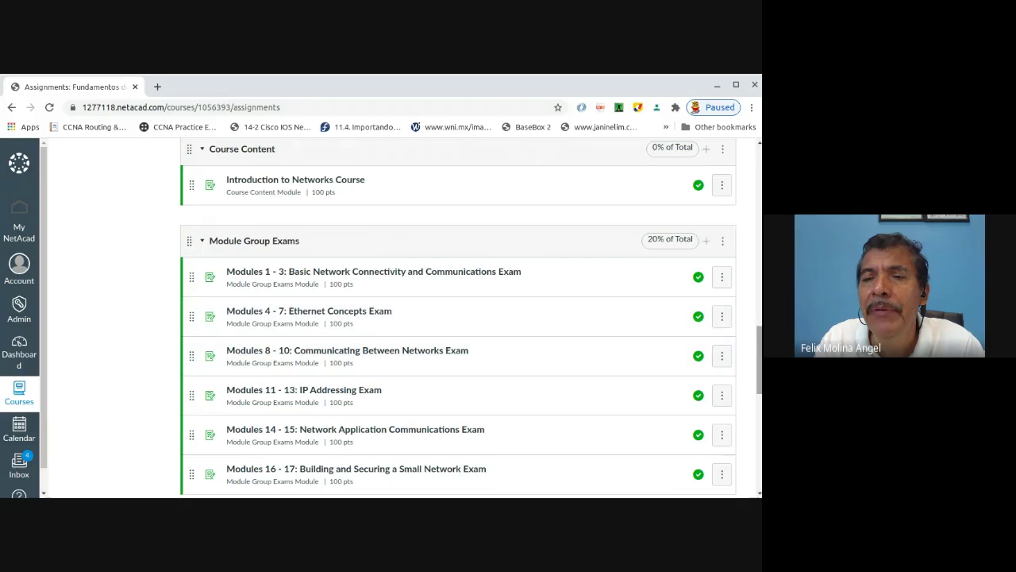
mouse_move(759, 343)
mouse_down()
mouse_move(758, 363)
mouse_move(752, 301)
mouse_move(759, 338)
mouse_up()
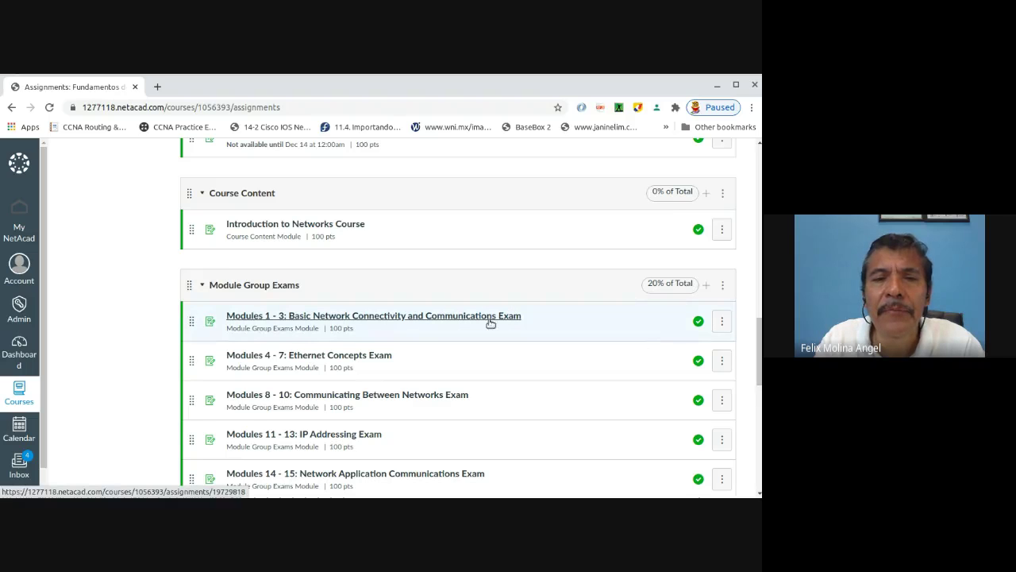
click(354, 317)
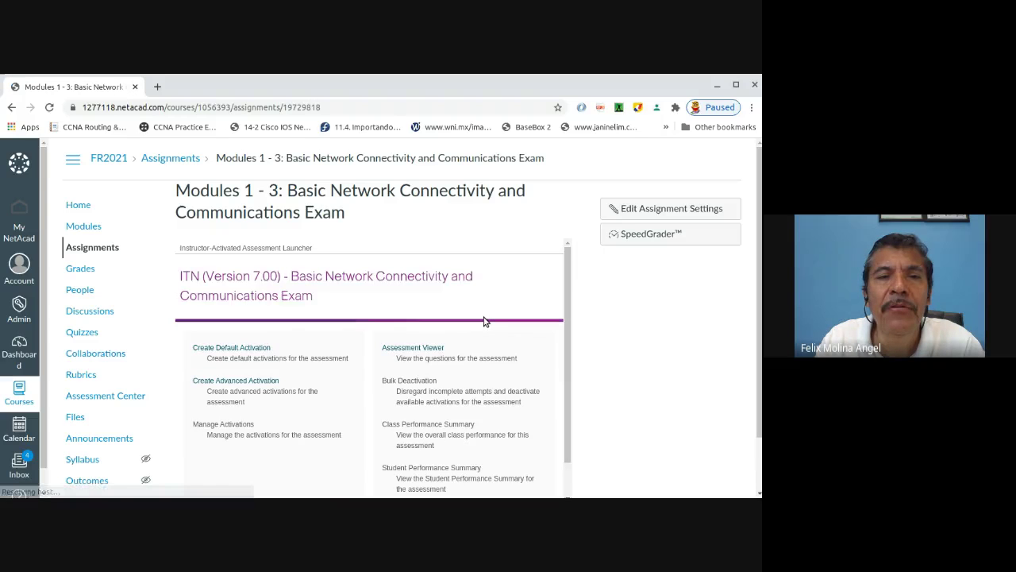
click(250, 386)
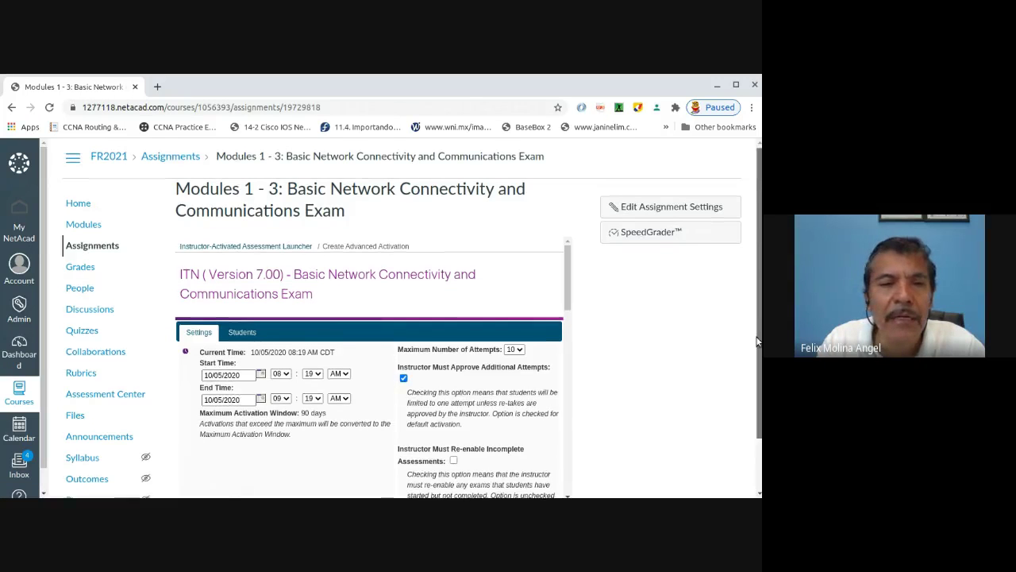
Review the students included in the activation and try to create the advanced activation for all of them.
scroll(755, 342, down, 1)
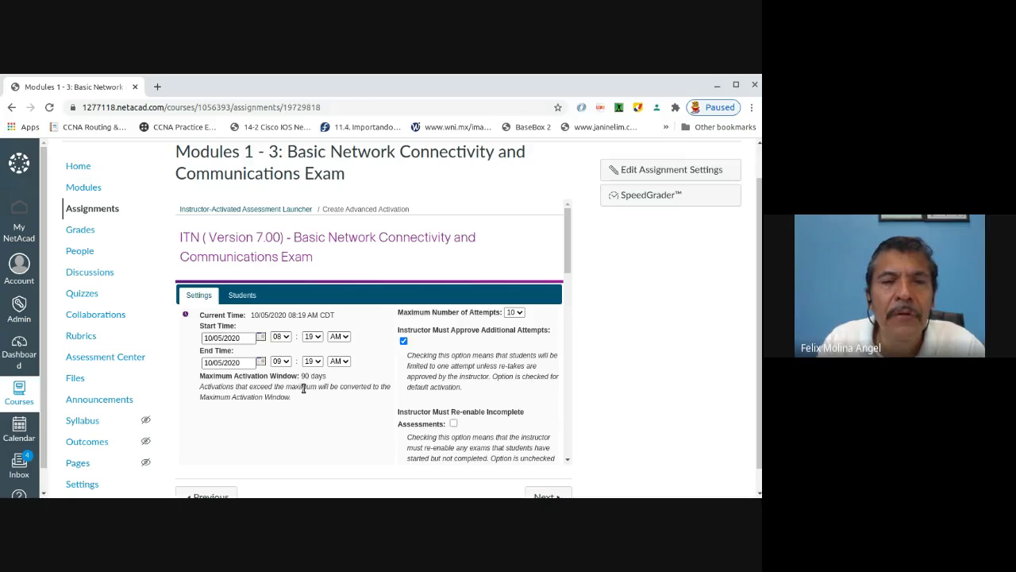
click(242, 295)
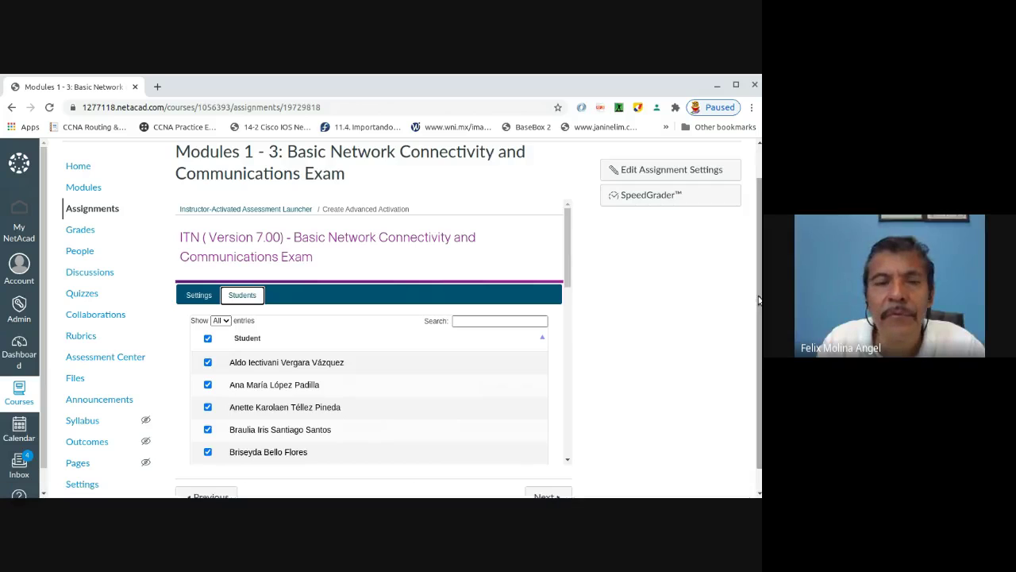
scroll(397, 317, down, 1)
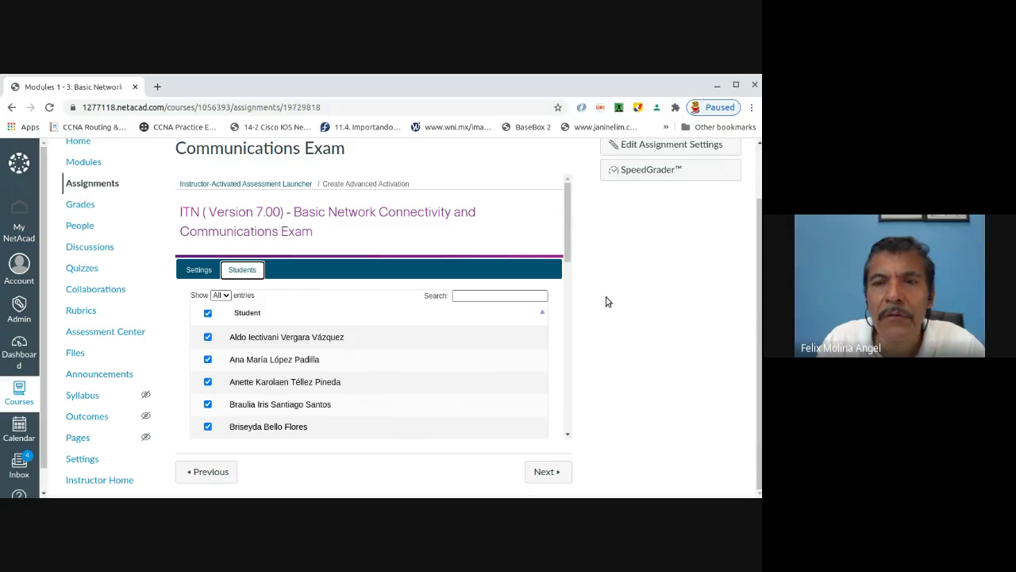
drag(563, 229, 586, 465)
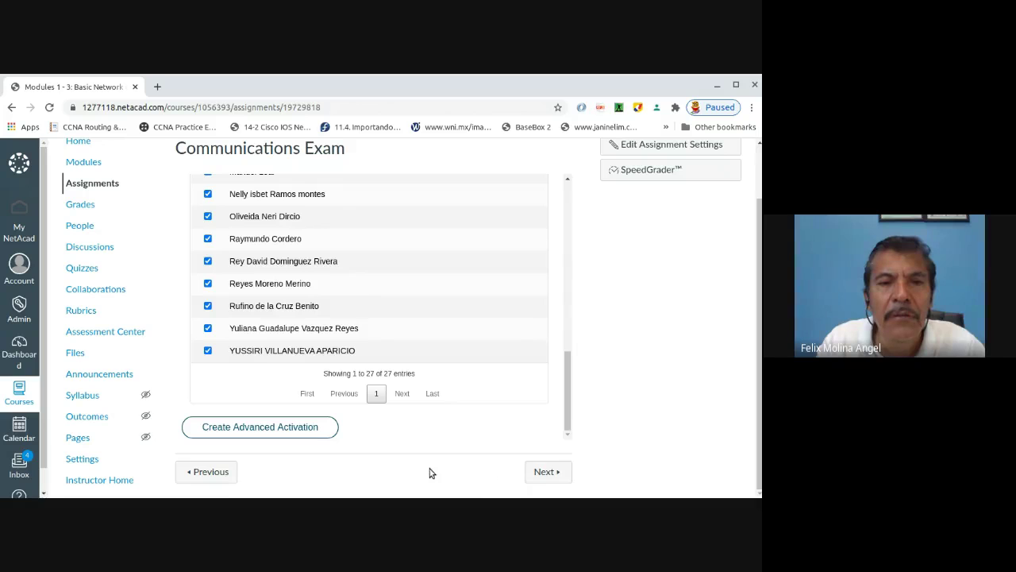
click(294, 430)
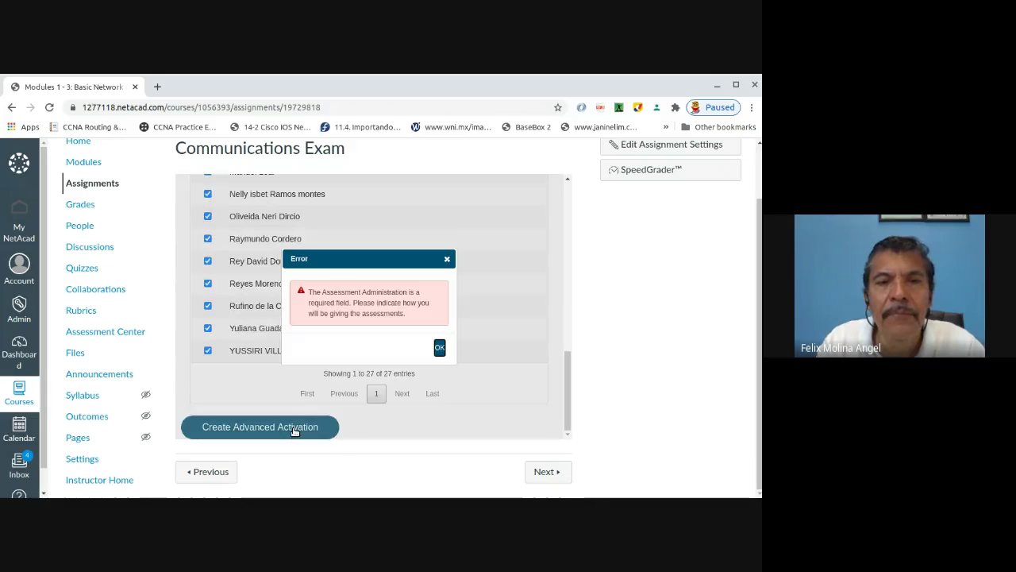
click(439, 349)
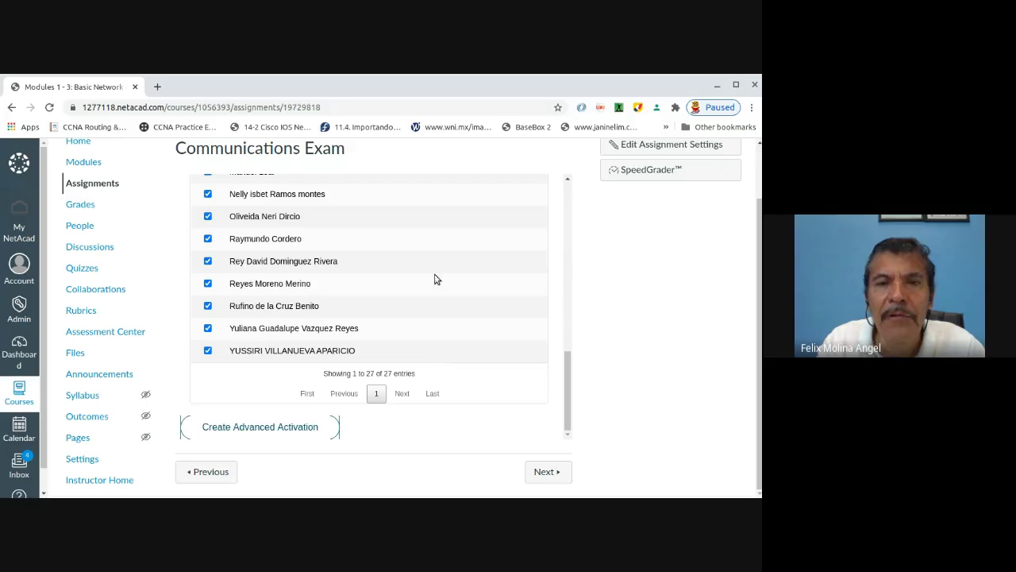
Return to the activation settings and select the Spanish form, Español ForMA ITN Conectividad Básica de Redes y Comunicaciones, for activation.
drag(566, 370, 565, 197)
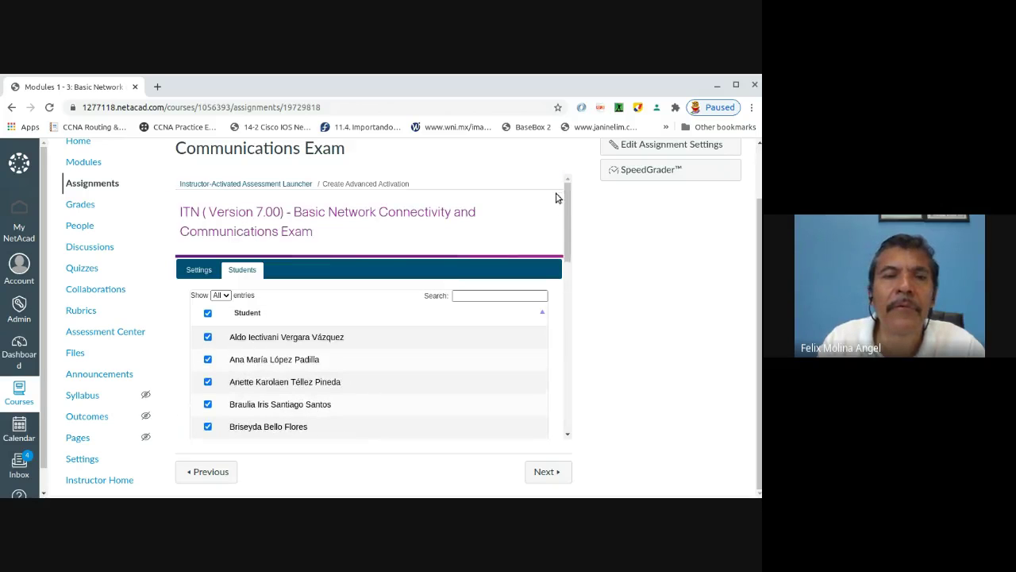
click(191, 270)
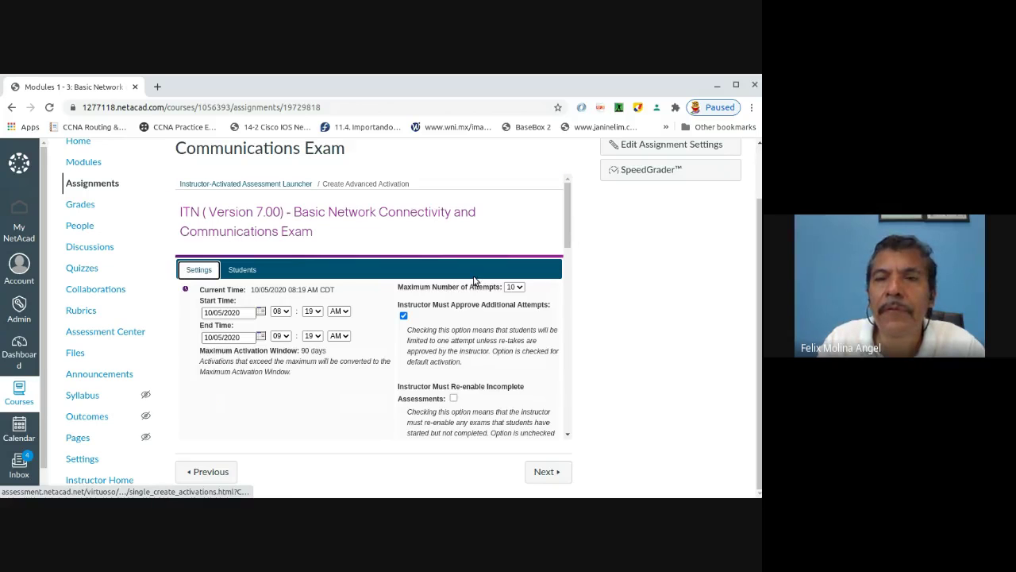
drag(564, 222, 573, 433)
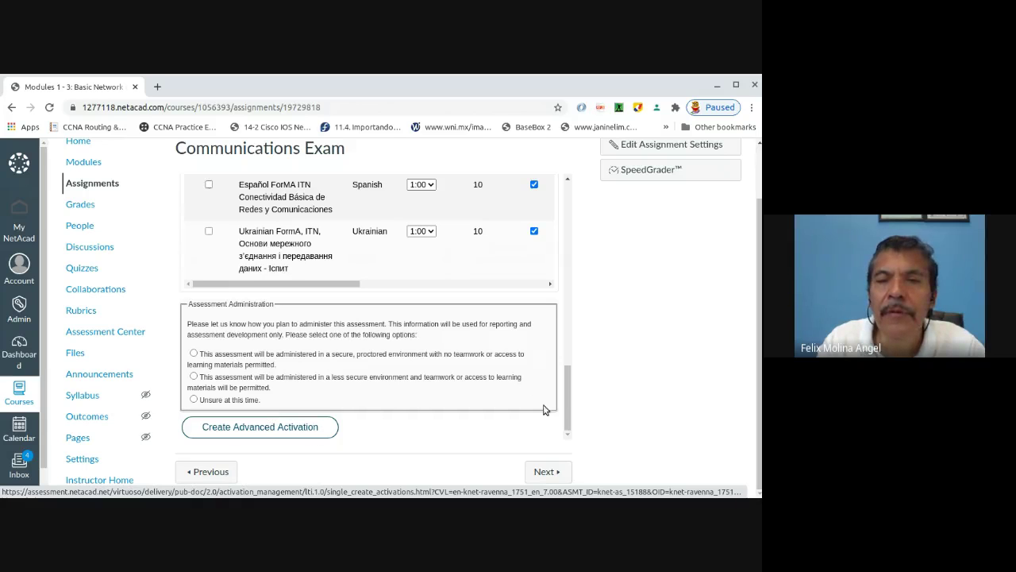
drag(569, 412, 572, 369)
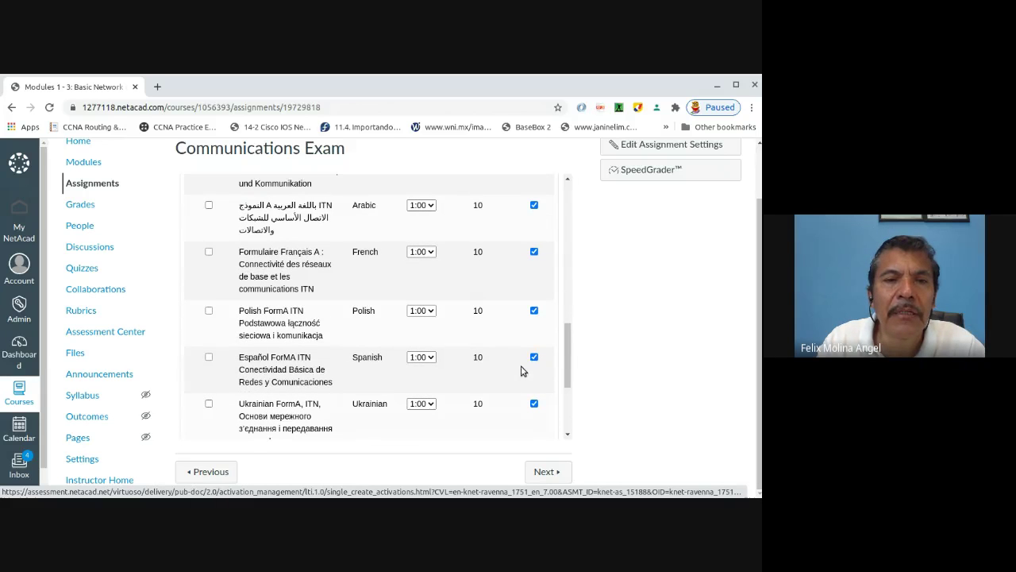
click(209, 358)
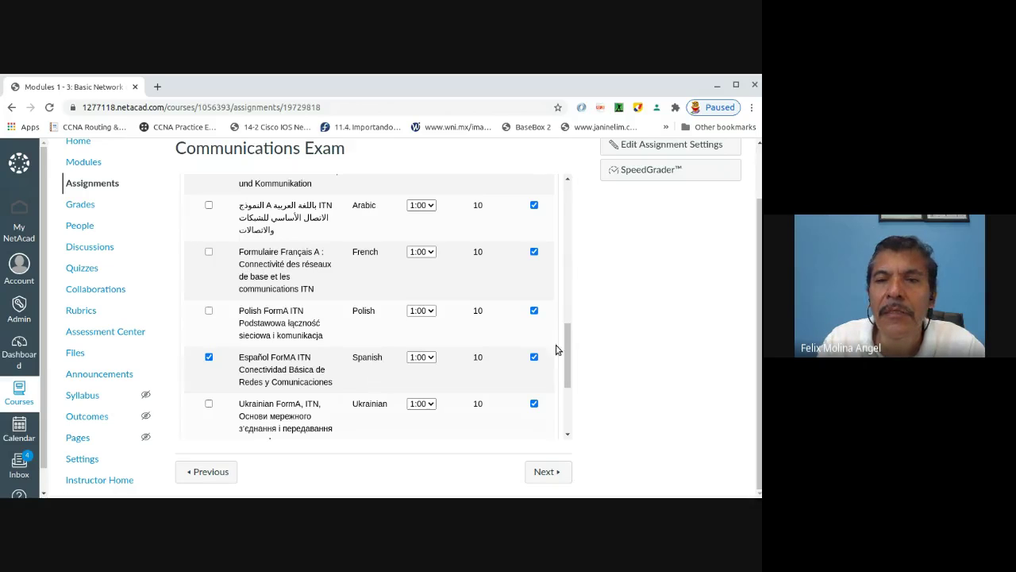
Set the assessment administration to "Unsure at this time" and create the advanced activation.
drag(564, 350, 570, 302)
scroll(506, 287, down, 1)
scroll(529, 277, up, 1)
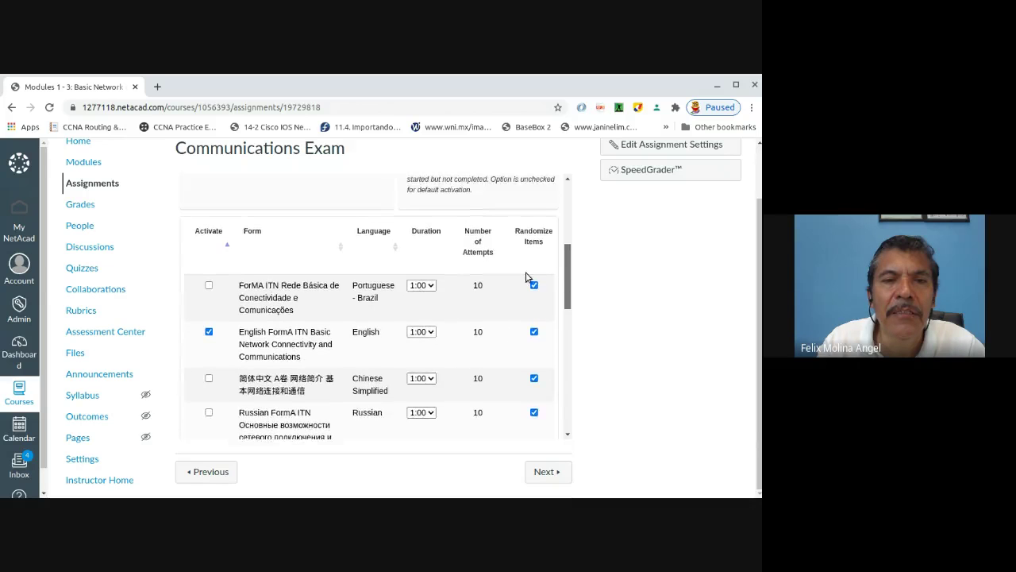
scroll(547, 277, down, 2)
scroll(365, 268, up, 2)
scroll(509, 277, down, 1)
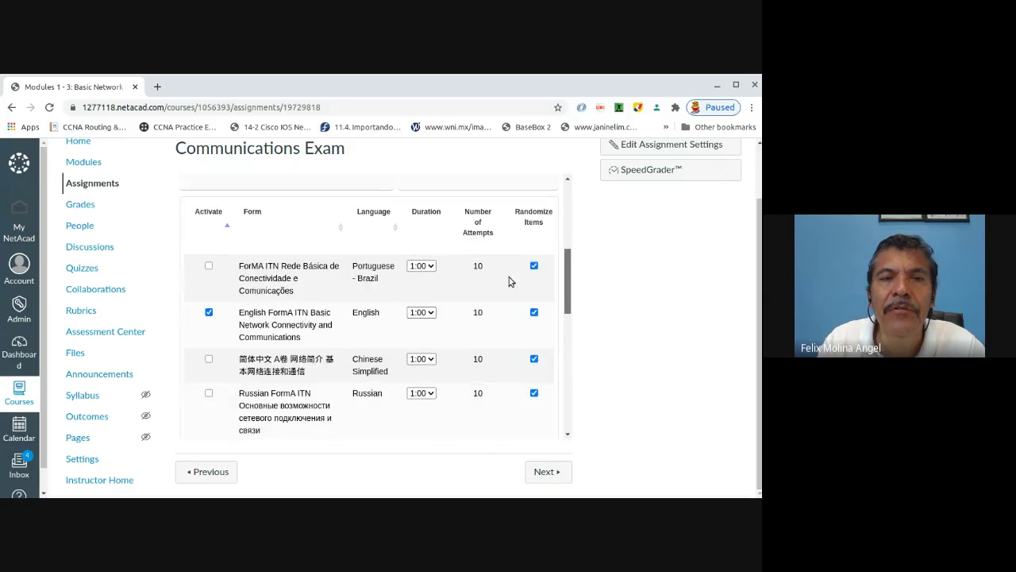
scroll(561, 267, up, 2)
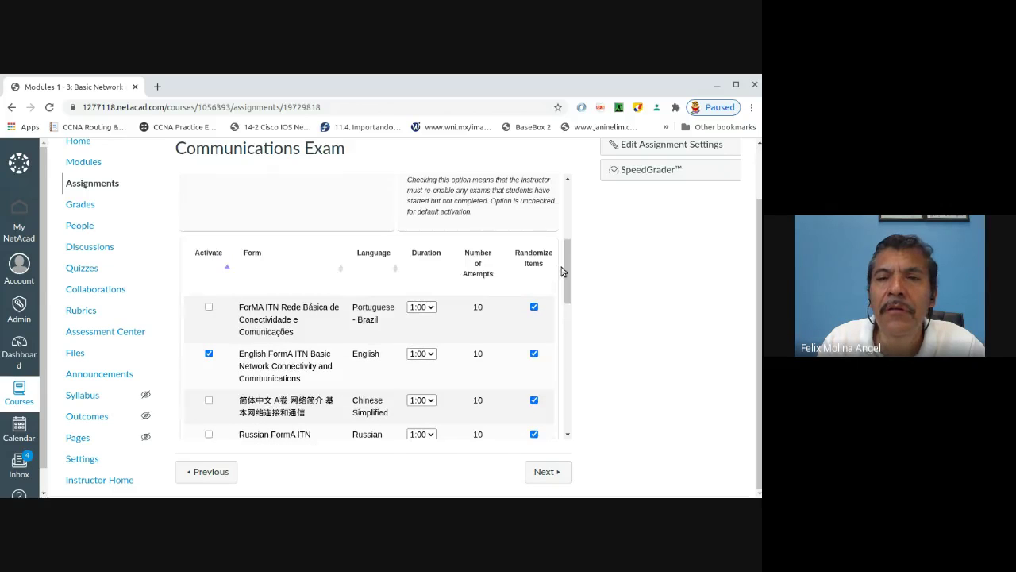
drag(569, 277, 578, 435)
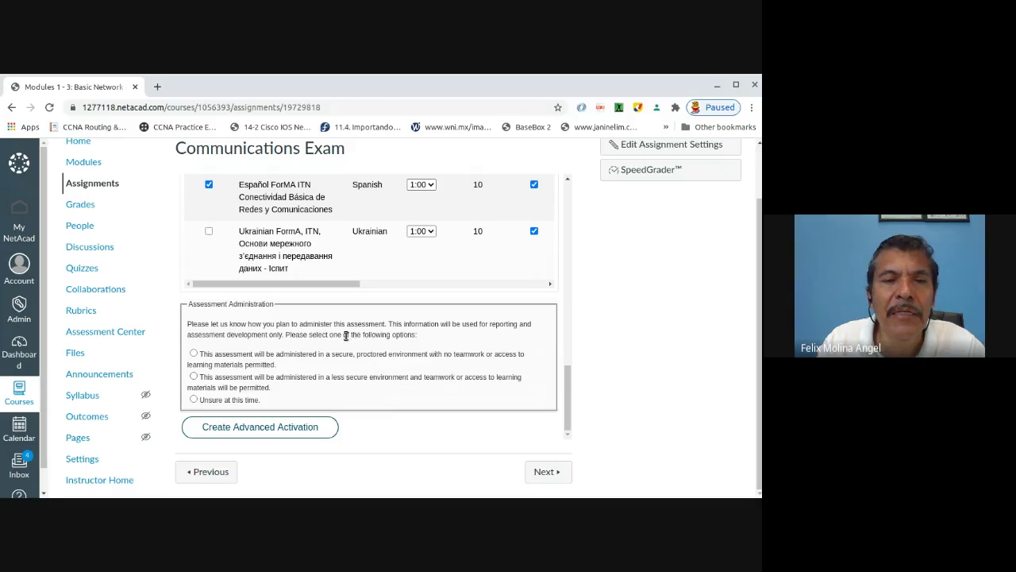
click(195, 401)
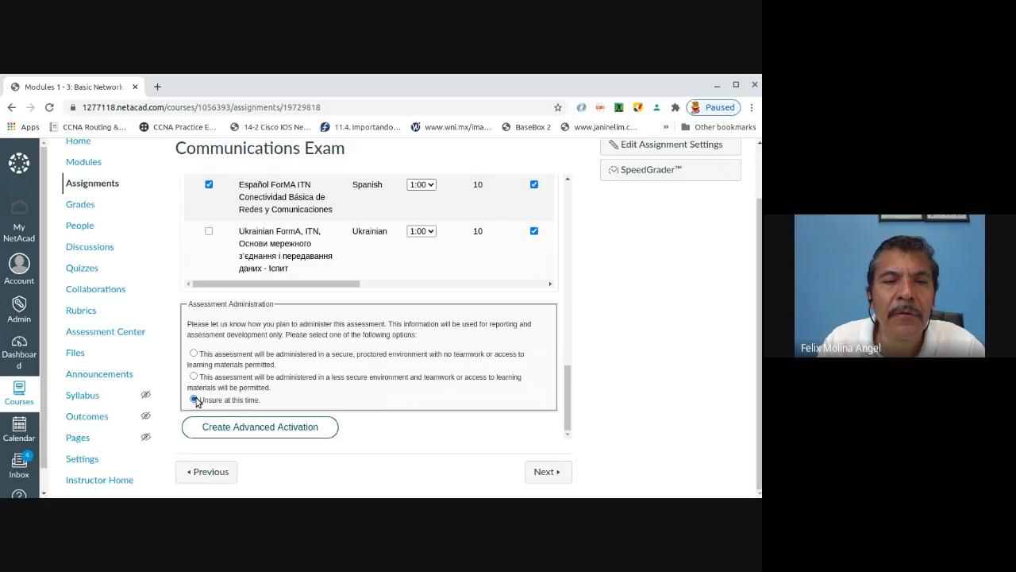
click(258, 429)
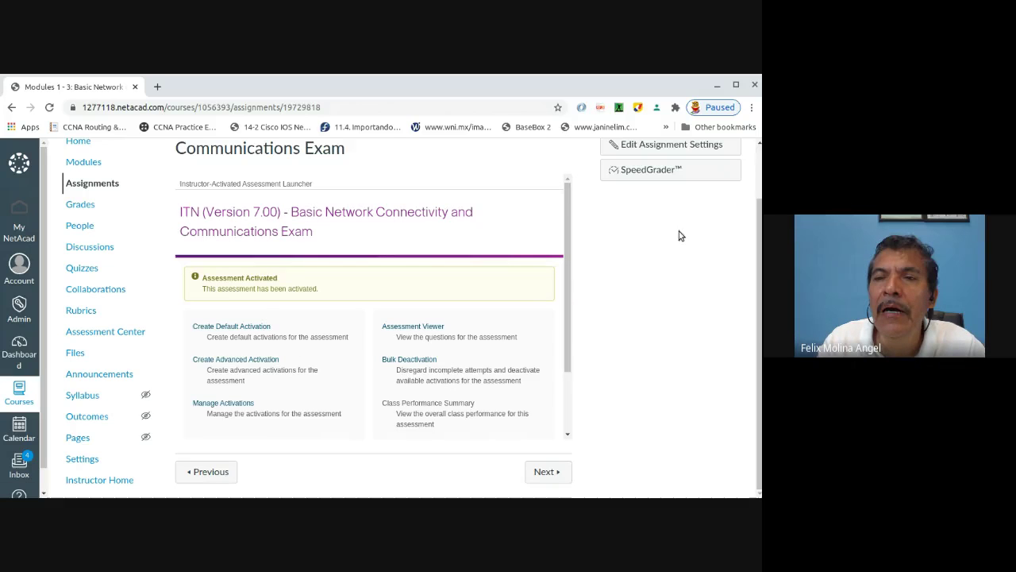
Open a student's details from the course roster and proceed to act as that student.
mouse_move(759, 205)
mouse_down()
mouse_move(758, 146)
mouse_move(758, 209)
mouse_up()
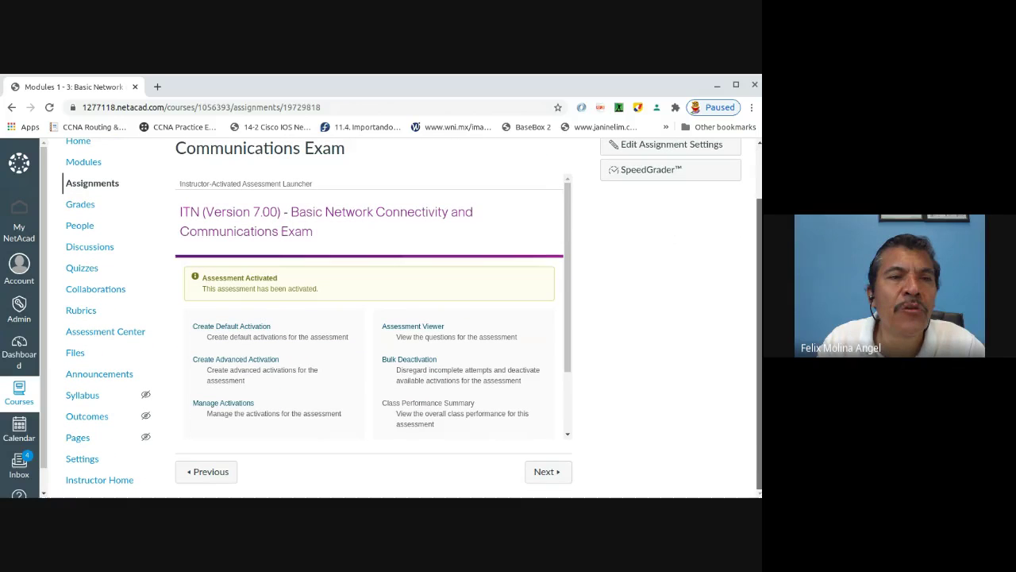
click(94, 227)
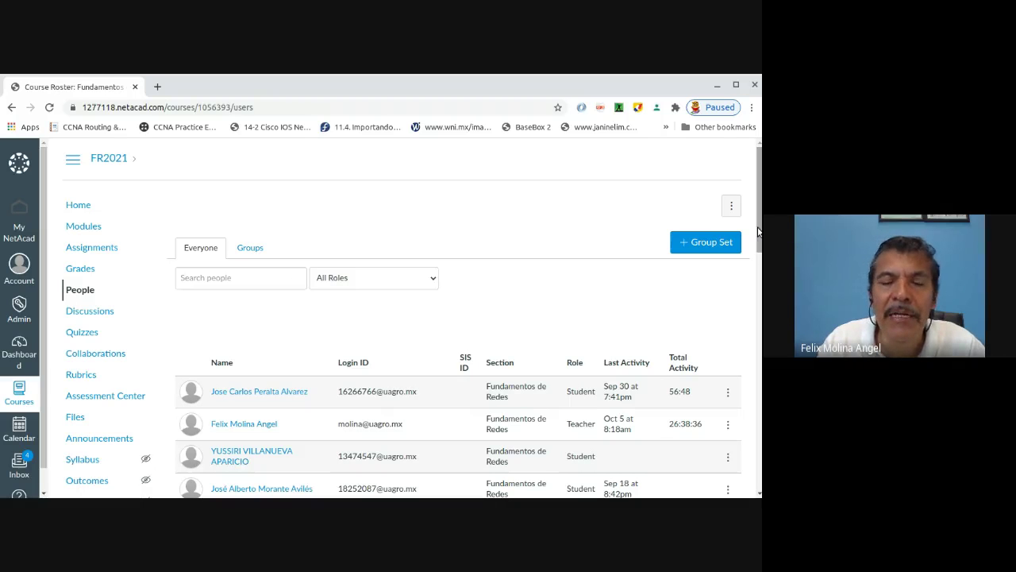
drag(760, 225, 755, 286)
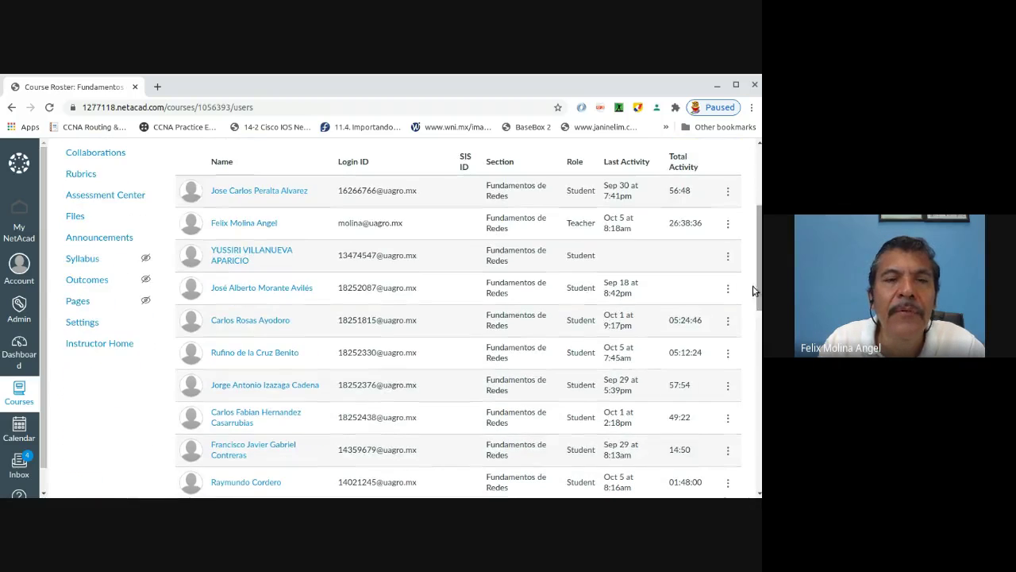
click(274, 322)
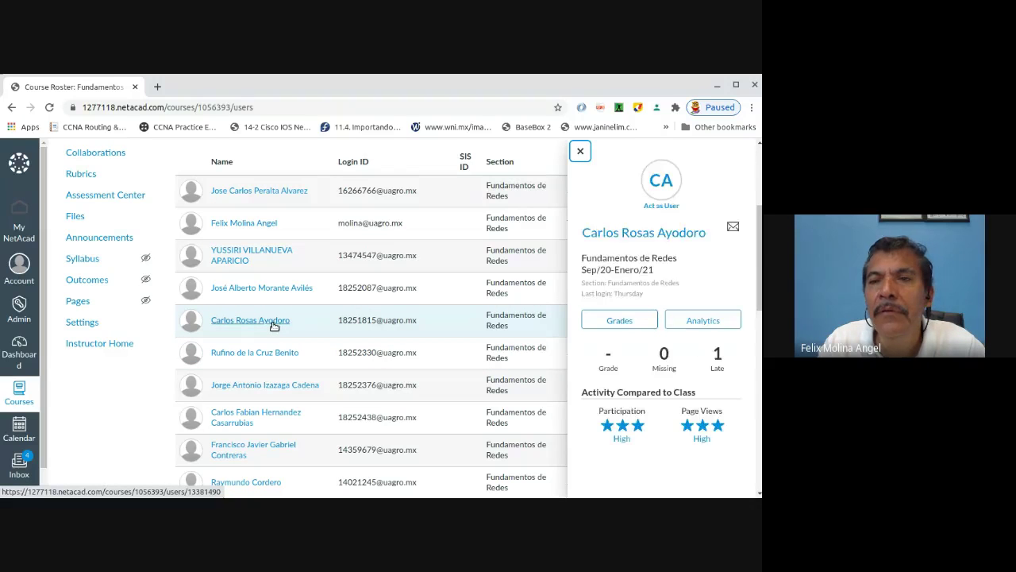
click(660, 206)
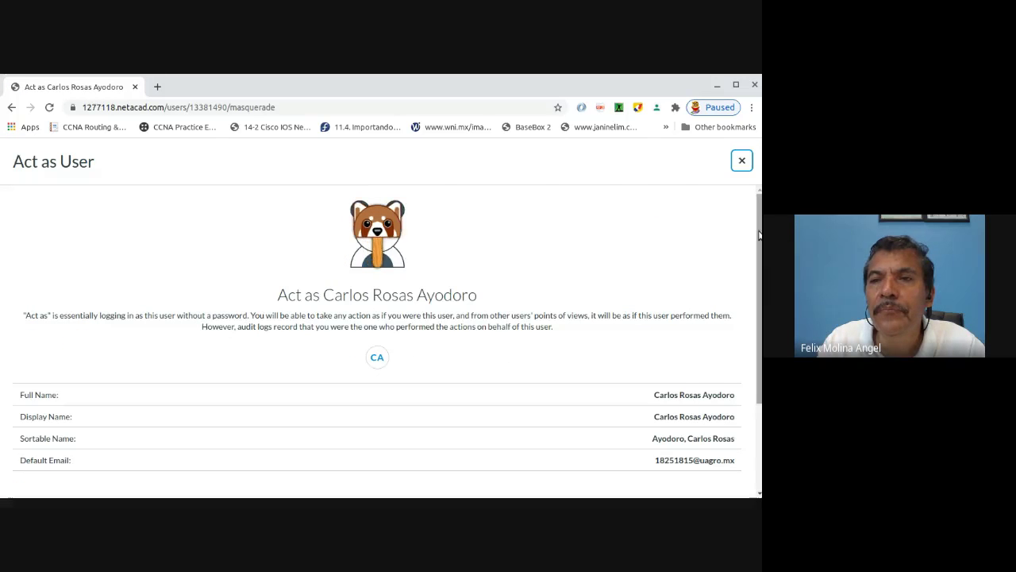
scroll(758, 236, down, 3)
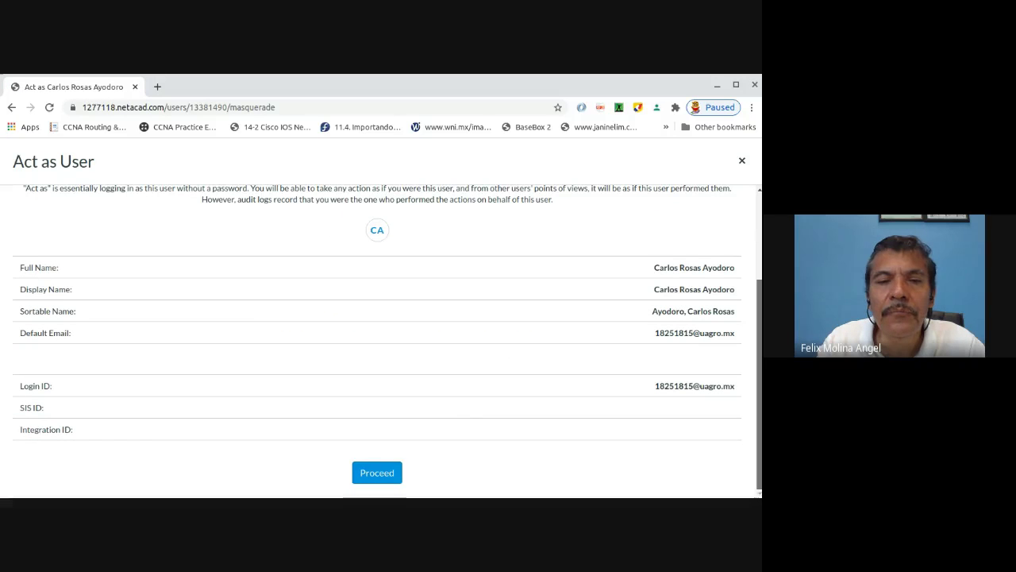
click(378, 472)
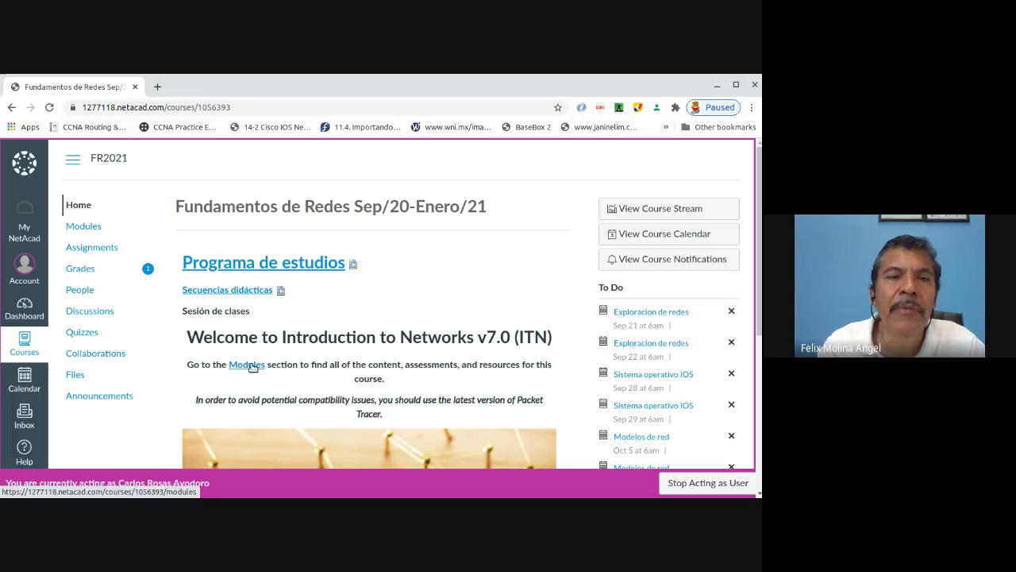
Open the Modules 1 - 3 exam from the student's assignments and examine which language versions can be taken.
click(93, 252)
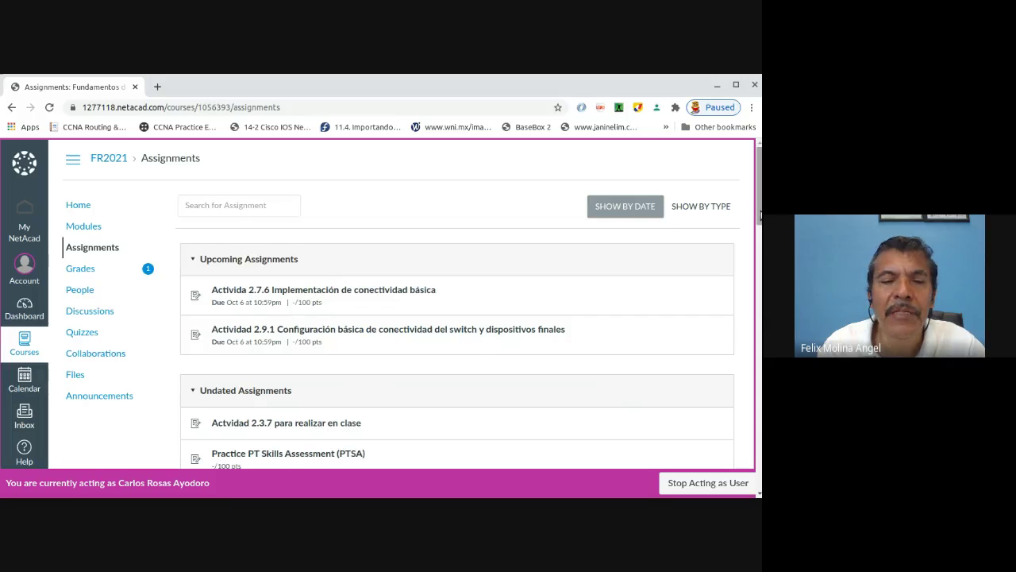
drag(760, 215, 741, 294)
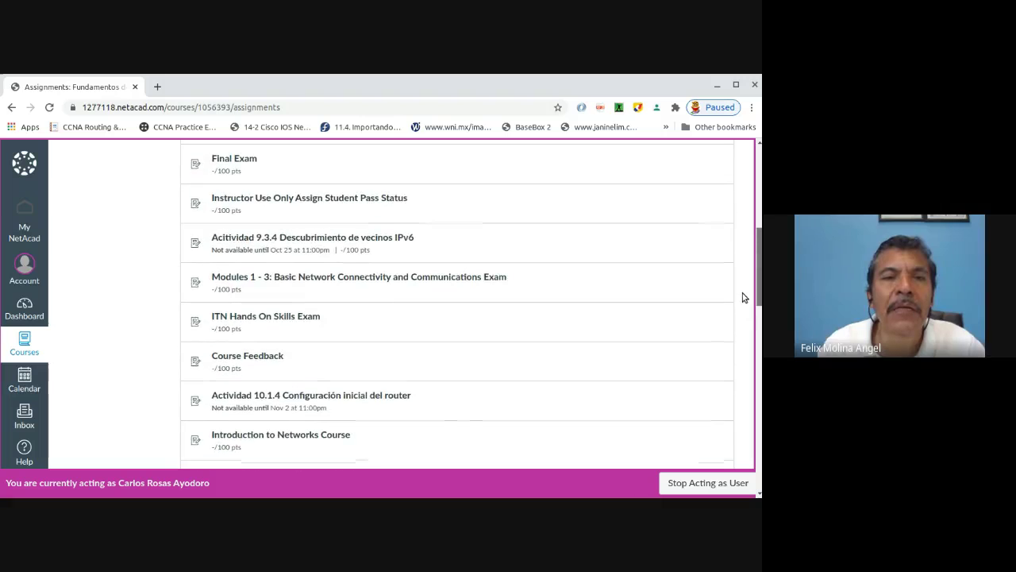
click(395, 282)
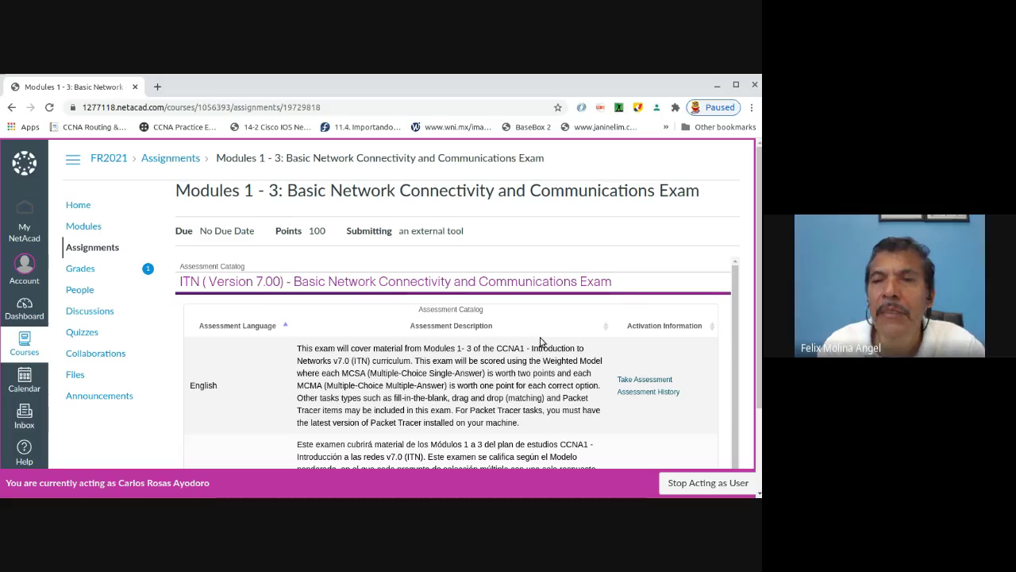
scroll(719, 294, down, 3)
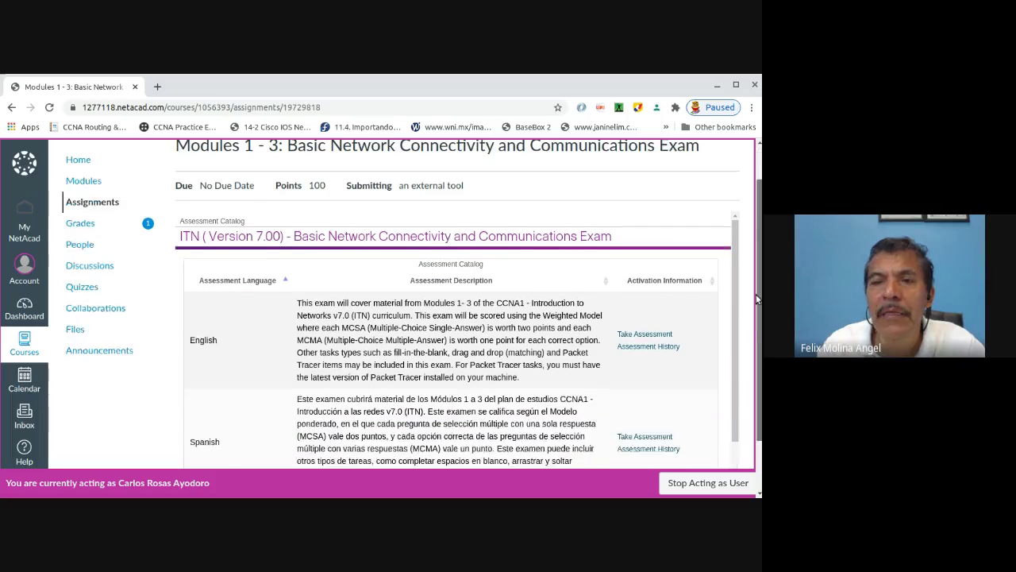